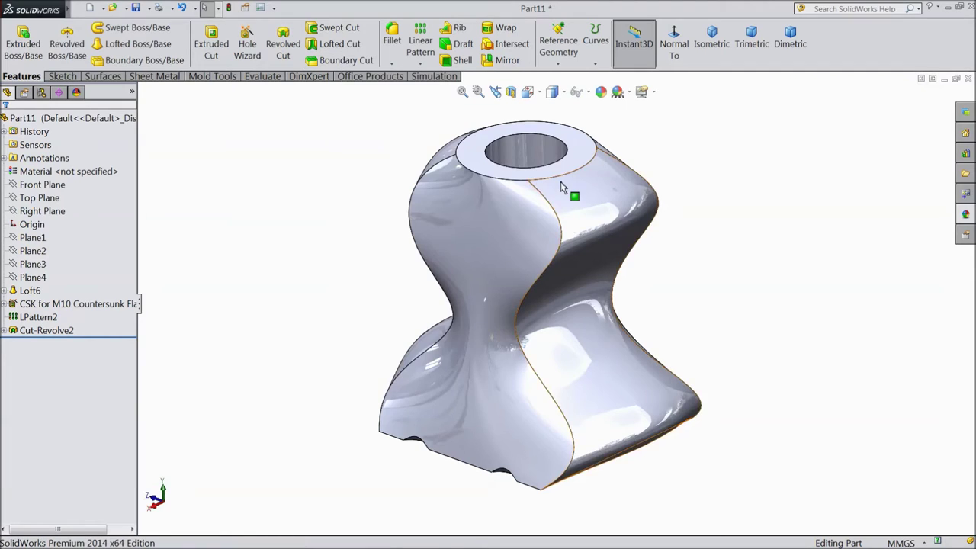
Tilt the view and select the flat ring-shaped top face of the loft.
key("Up")
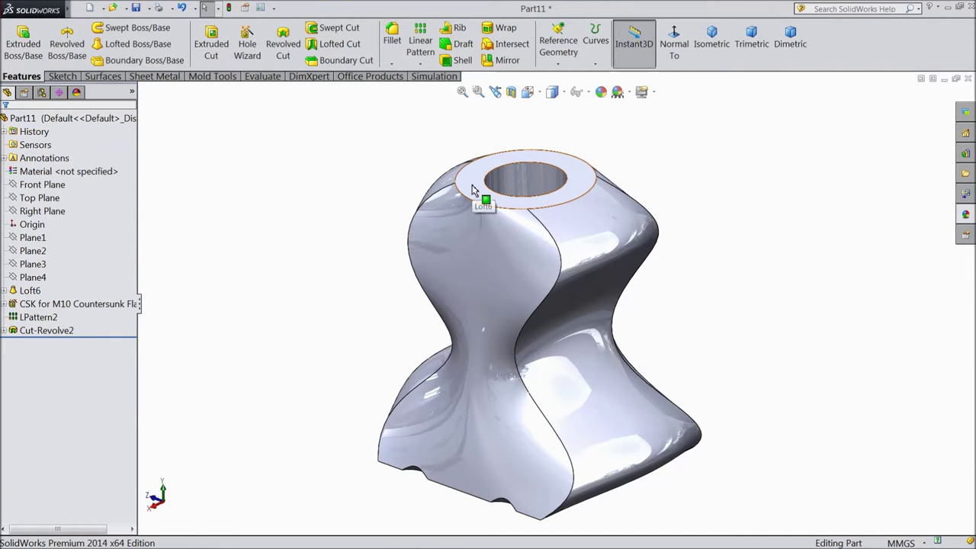
left_click(476, 194)
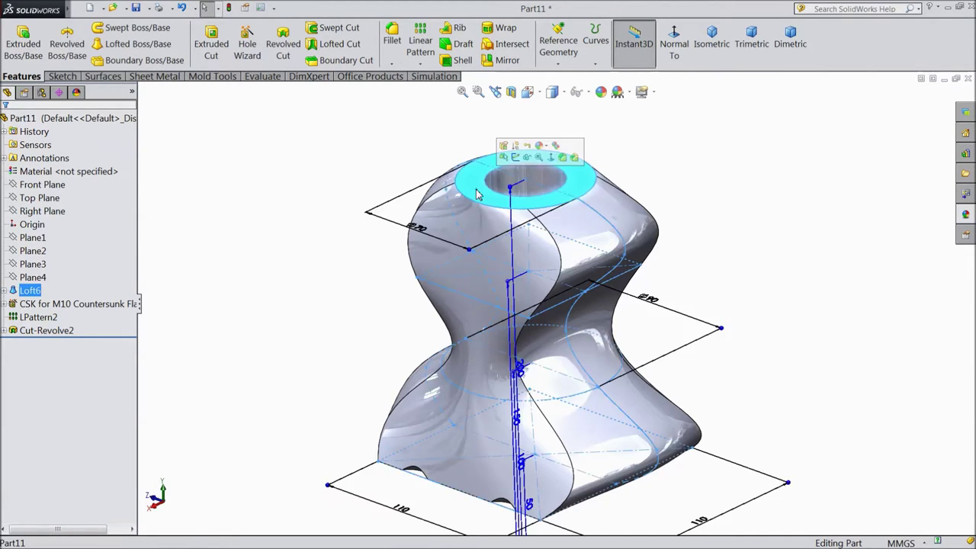
Start a new sketch on the top face and view it normal-to.
left_click(517, 161)
left_click(674, 43)
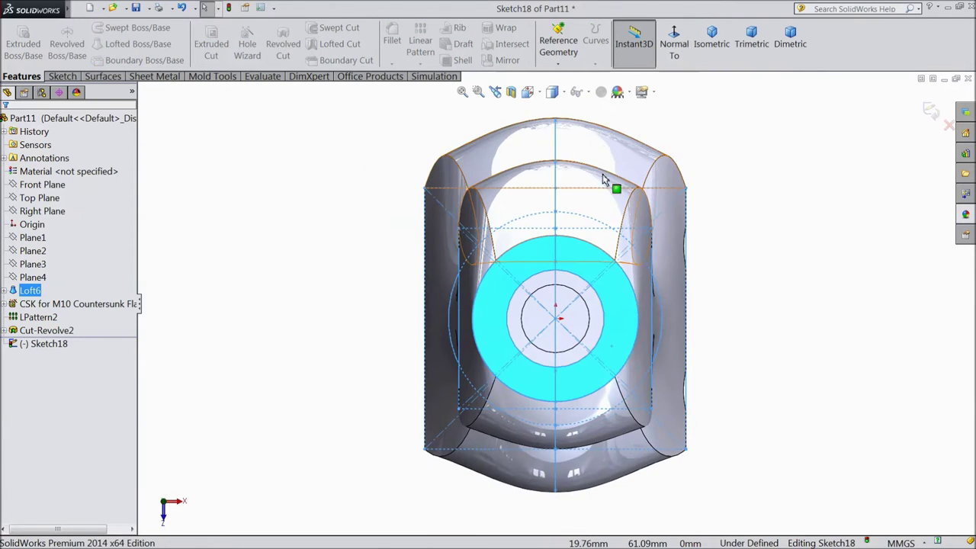
left_click(191, 145)
left_click(61, 77)
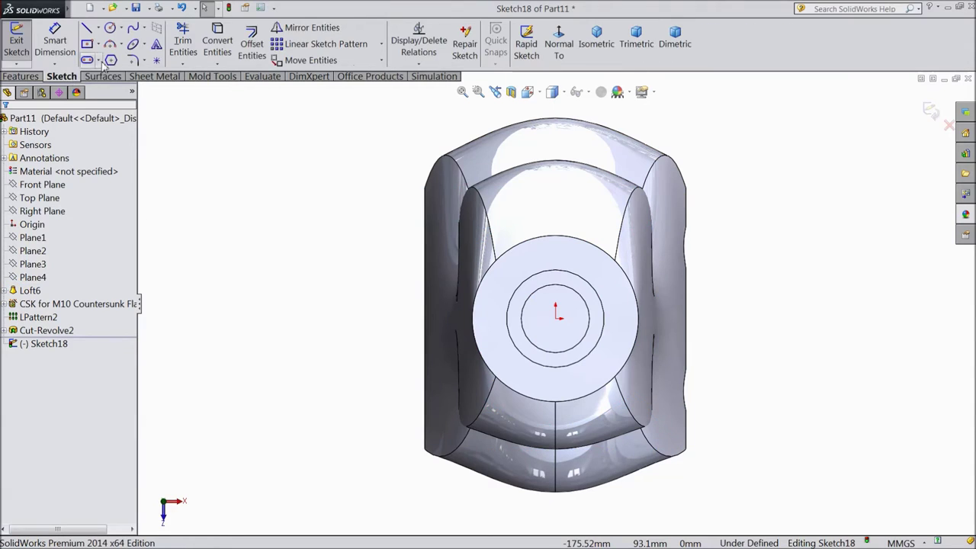
Draw a circle of about 5.43 mm radius near the rim, 27.86 mm from centre, and exit Sketch18.
left_click(110, 28)
scroll(625, 343, "down", 2)
scroll(625, 335, "down", 2)
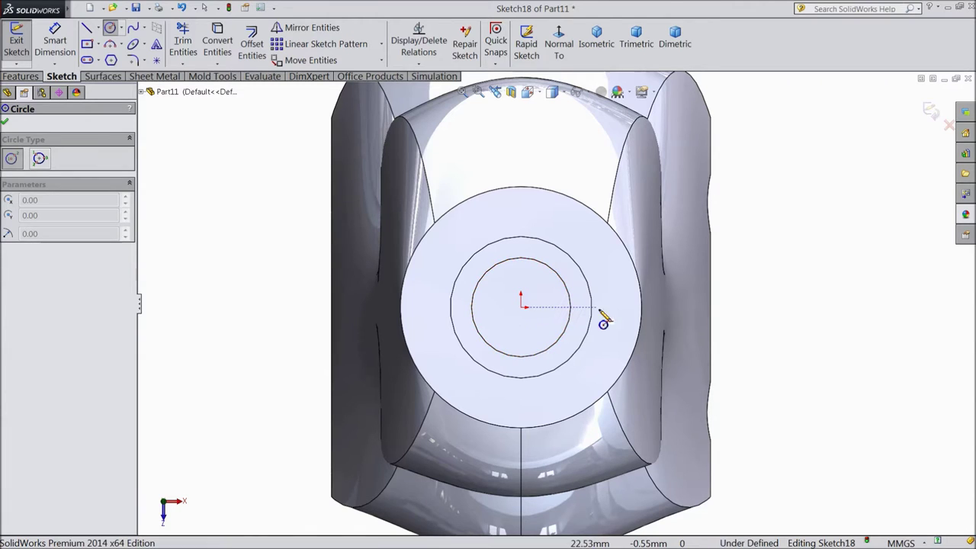
left_click(616, 309)
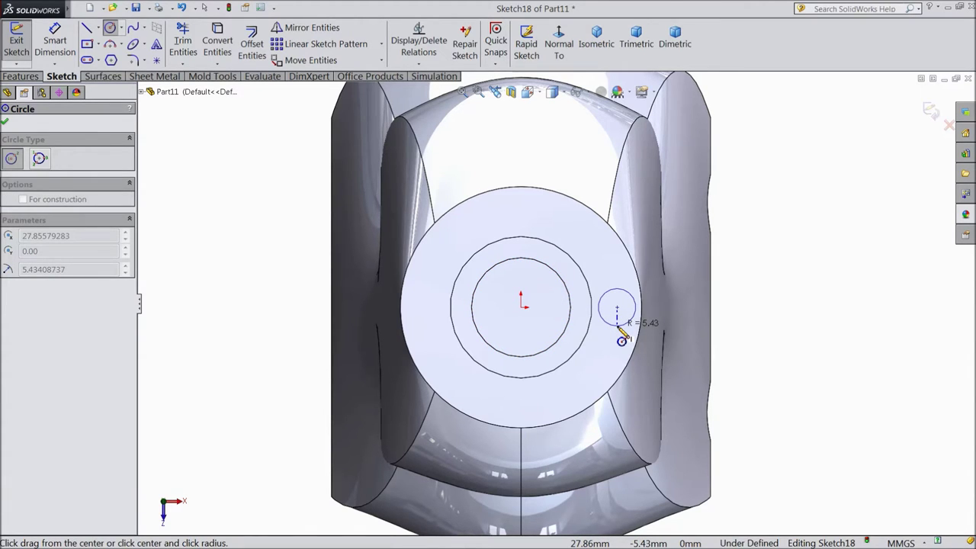
left_click(619, 327)
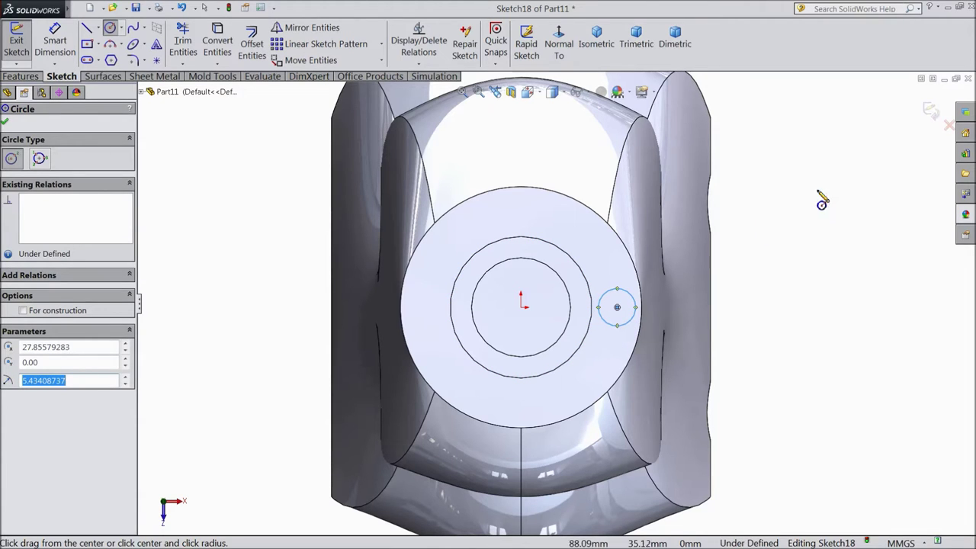
left_click(5, 125)
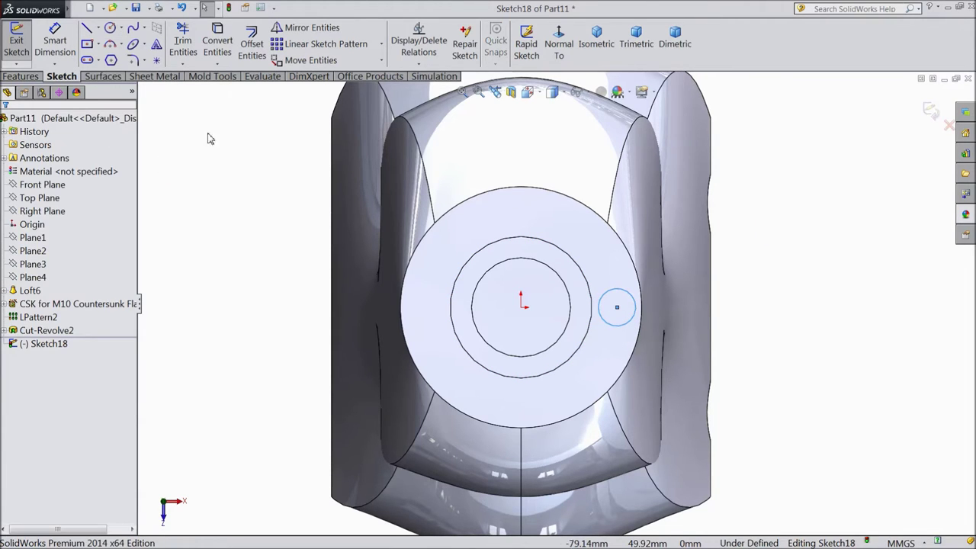
left_click(931, 111)
key("f")
left_click(648, 359)
mouse_move(649, 359)
middle_mouse_down()
mouse_move(645, 160)
mouse_move(588, 264)
middle_mouse_up()
scroll(586, 266, "down", 3)
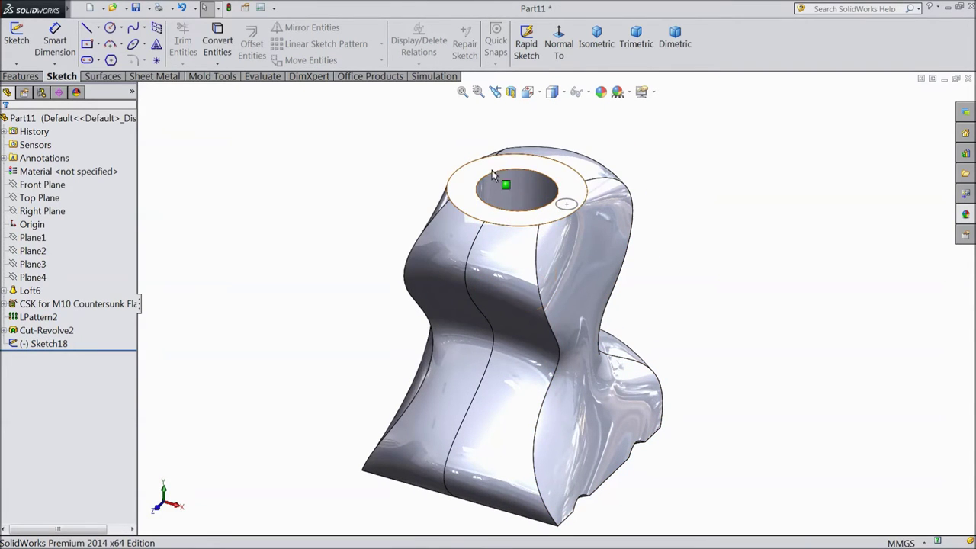
Open Sketch19 on the Front Plane, viewed normal-to and zoomed to fit.
left_click(42, 200)
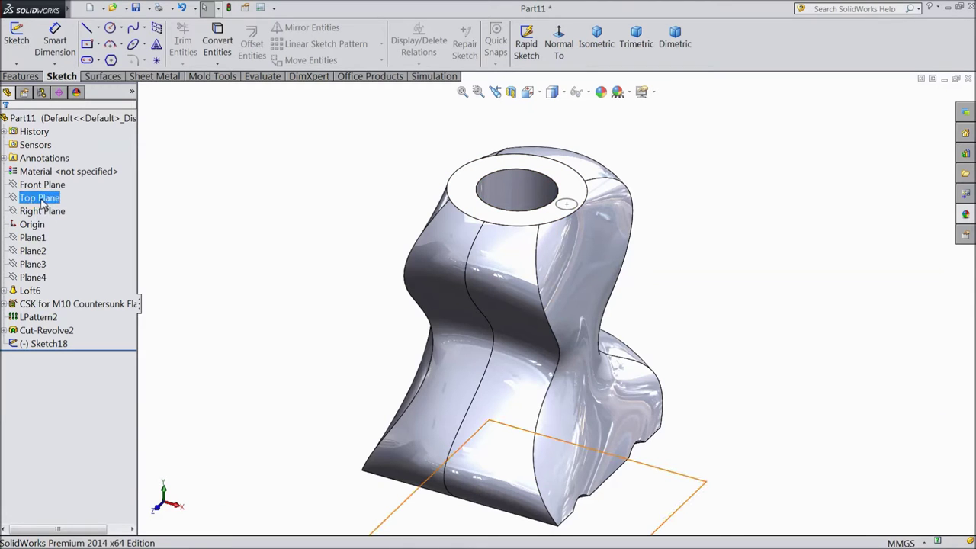
left_click(41, 185)
mouse_move(676, 266)
middle_mouse_down()
mouse_move(579, 259)
mouse_move(636, 257)
mouse_move(679, 224)
mouse_move(671, 257)
middle_mouse_up()
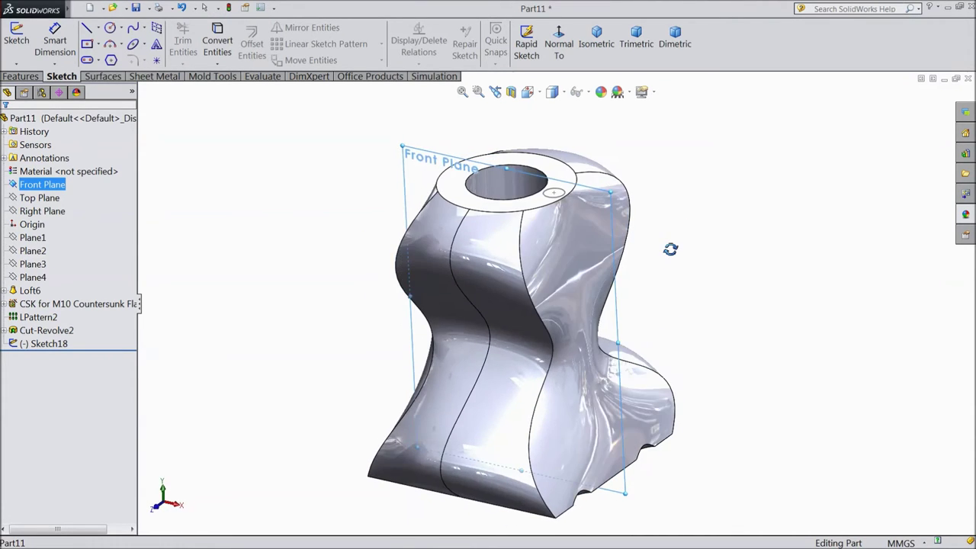
left_click(184, 219)
left_click(31, 185)
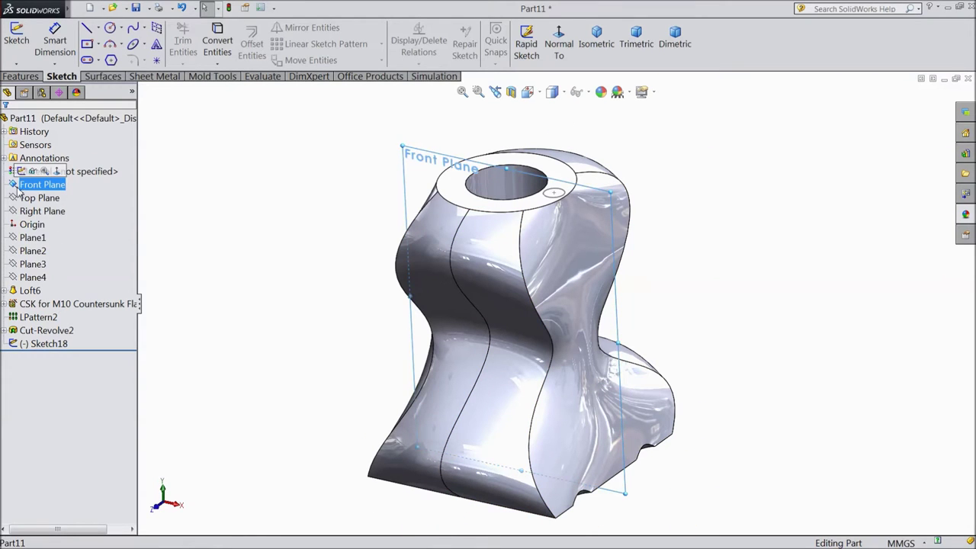
left_click(21, 172)
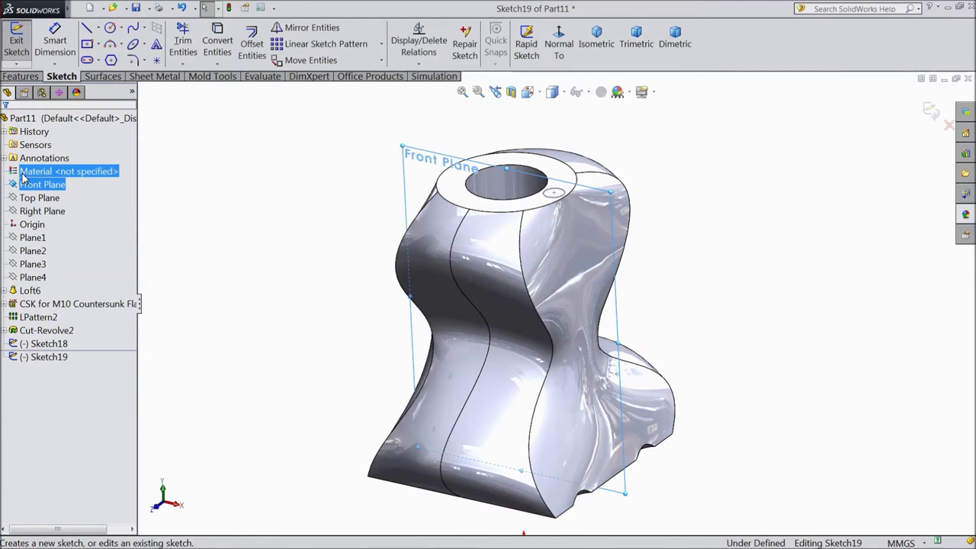
left_click(556, 48)
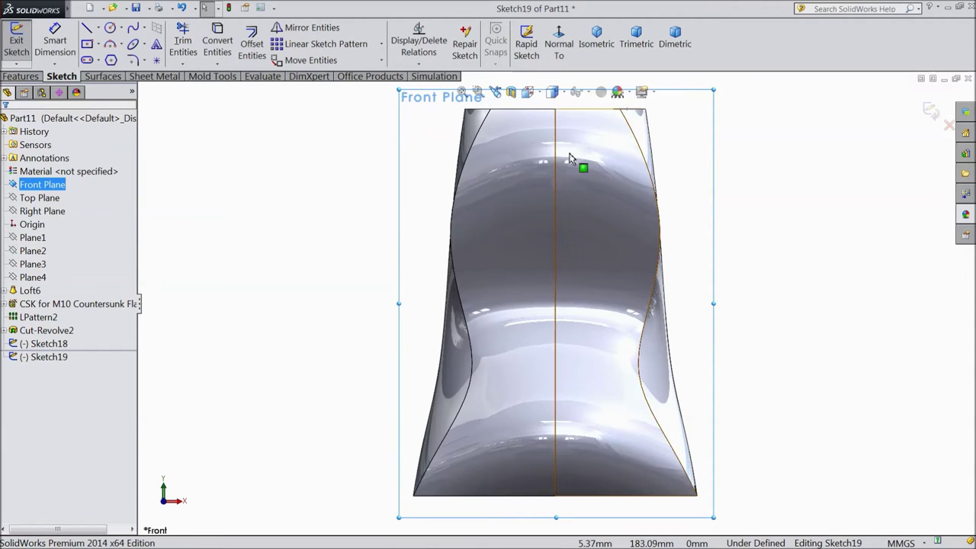
key("f")
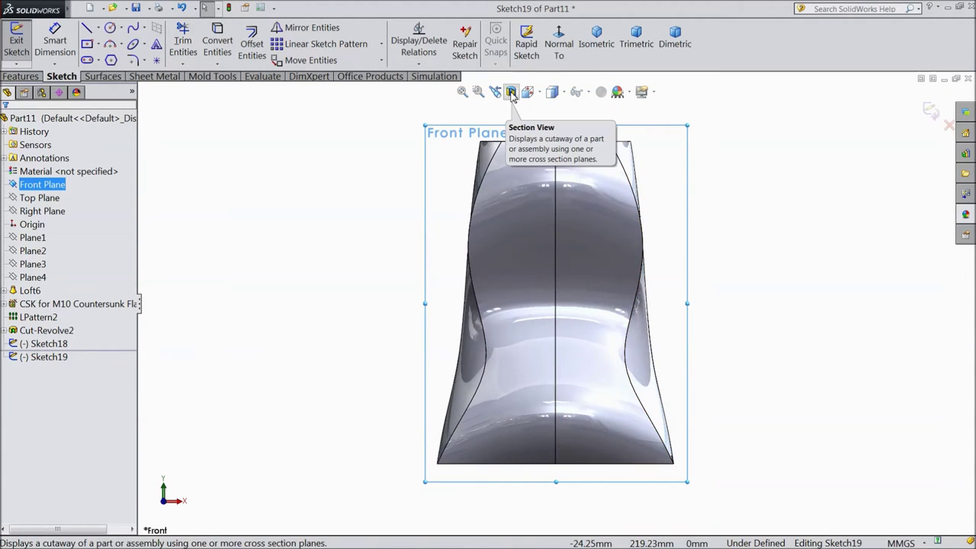
Apply a Section View along the Front Plane to expose the stepped internal bore.
left_click(510, 91)
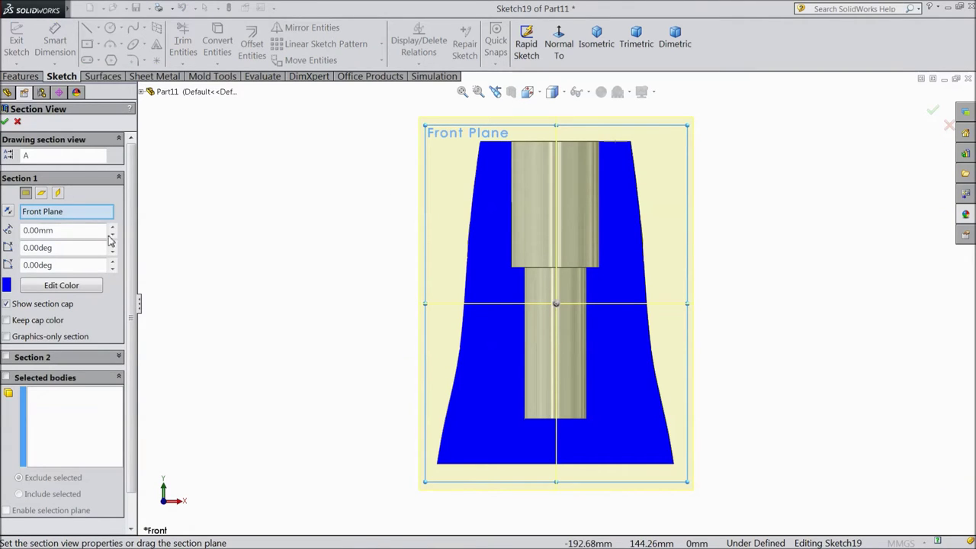
left_click(5, 122)
mouse_move(732, 270)
middle_mouse_down()
mouse_move(677, 343)
mouse_move(725, 344)
mouse_move(693, 325)
mouse_move(694, 308)
middle_mouse_up()
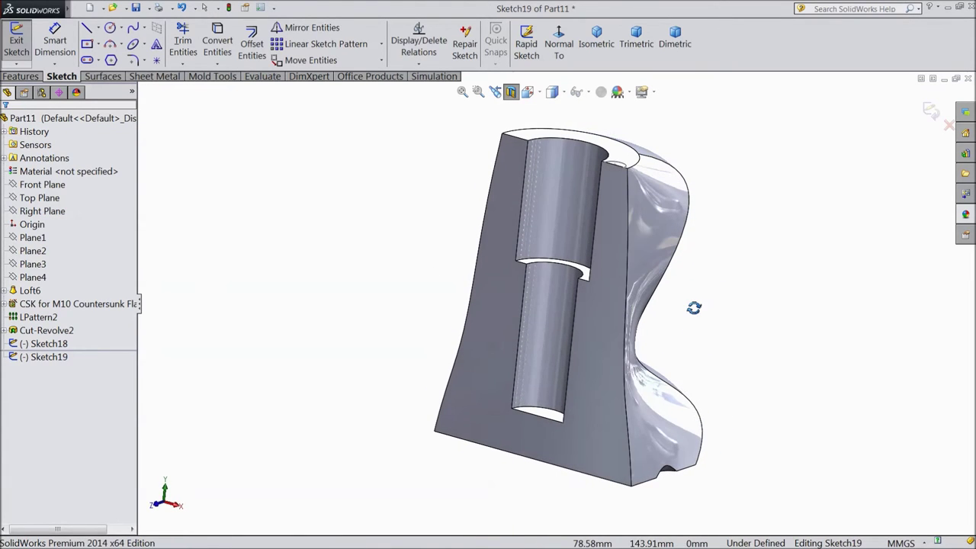
Draw a spline with four points running from the top edge down the part's side.
left_click(134, 31)
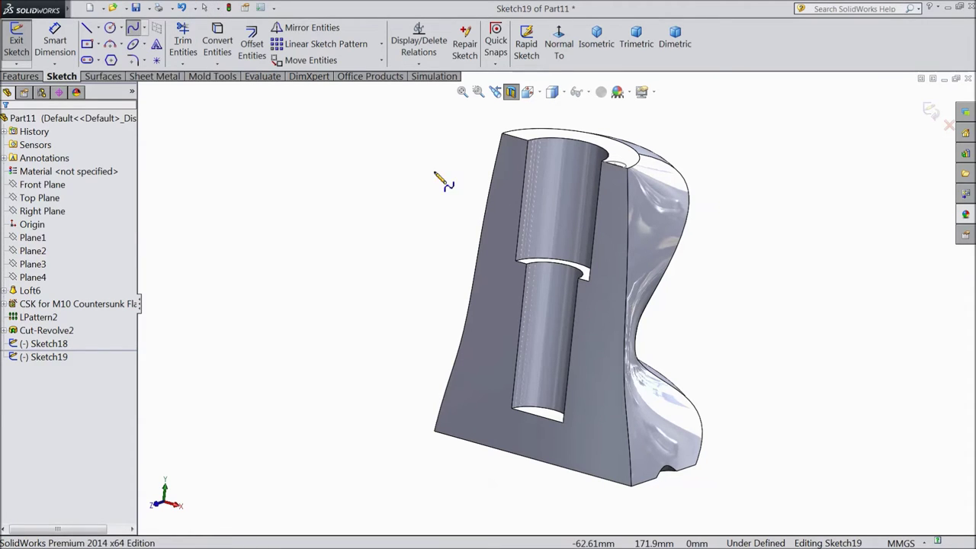
scroll(647, 272, "down", 2)
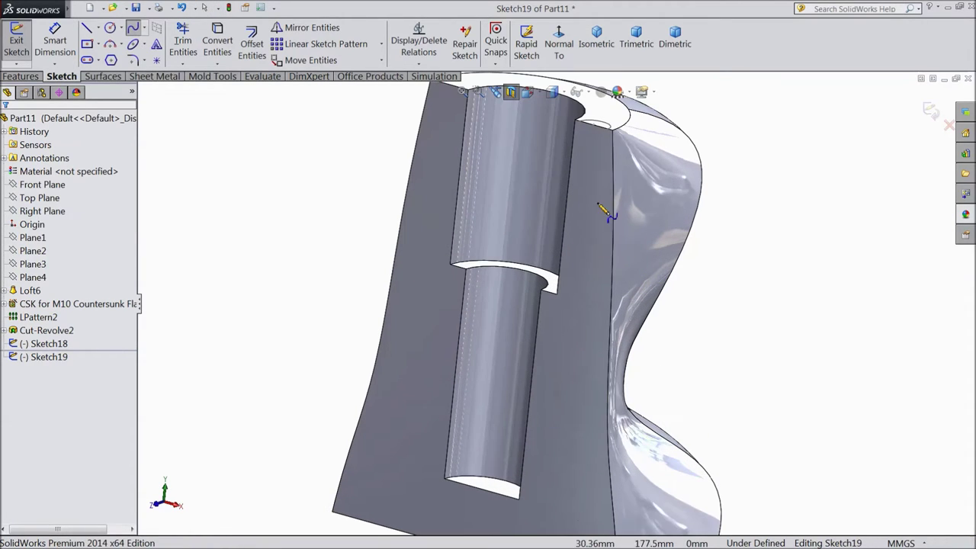
left_click(595, 126)
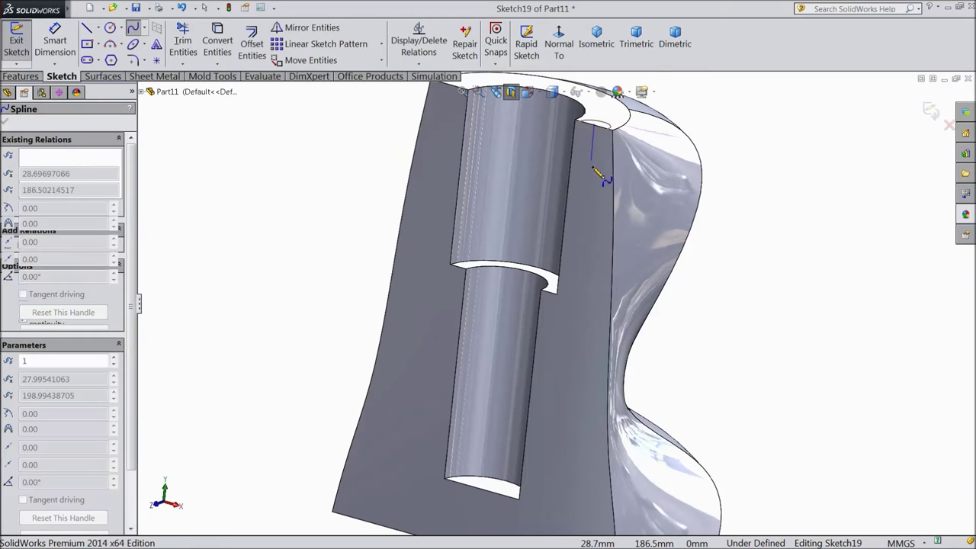
left_click(578, 321)
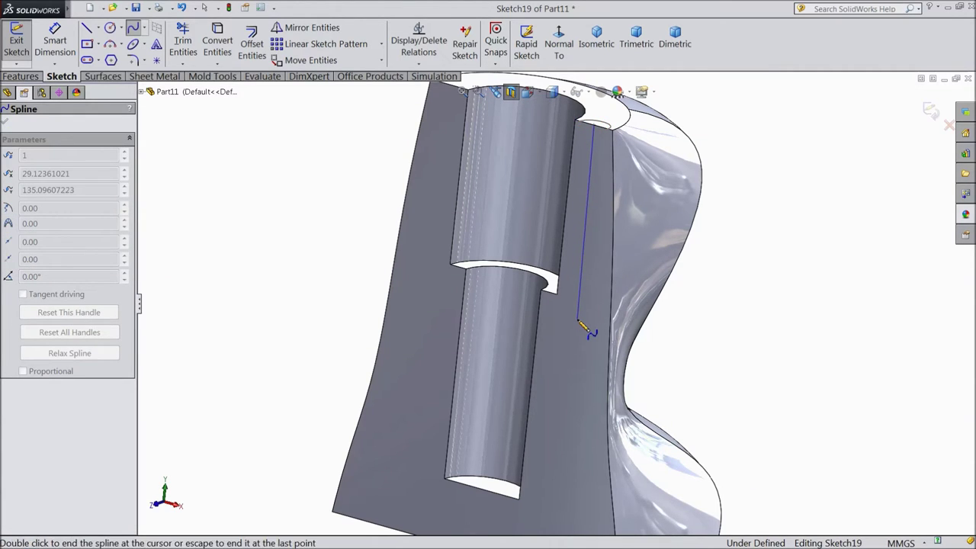
scroll(587, 384, "up", 2)
left_click(571, 397)
left_click(574, 477)
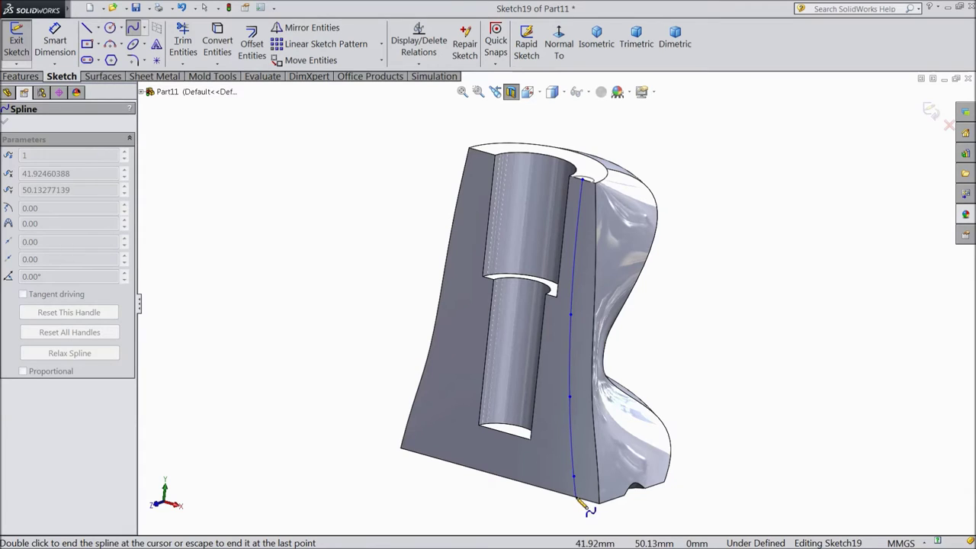
key("Escape")
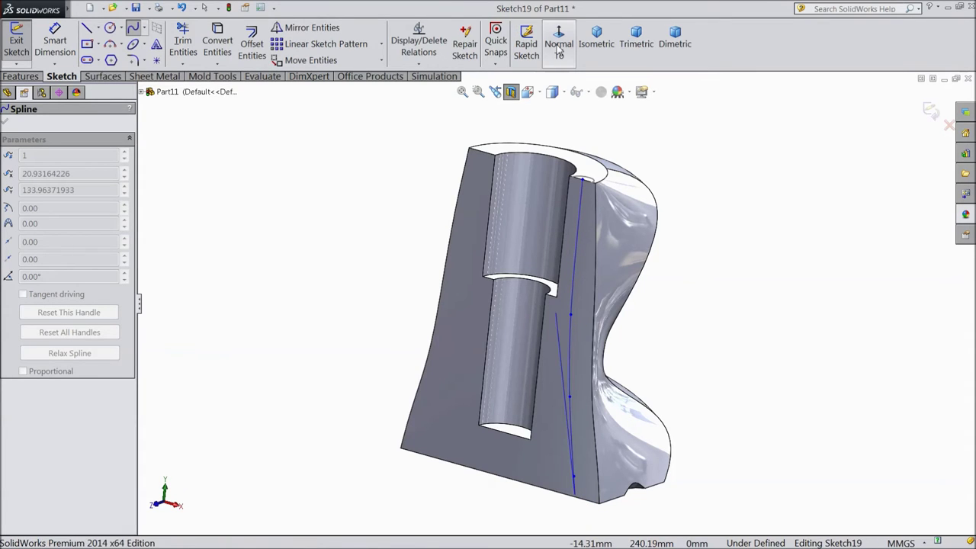
Snap the spline's end point onto the bottom edge and finish the spline.
left_click(559, 35)
left_click_drag(649, 466, 657, 471)
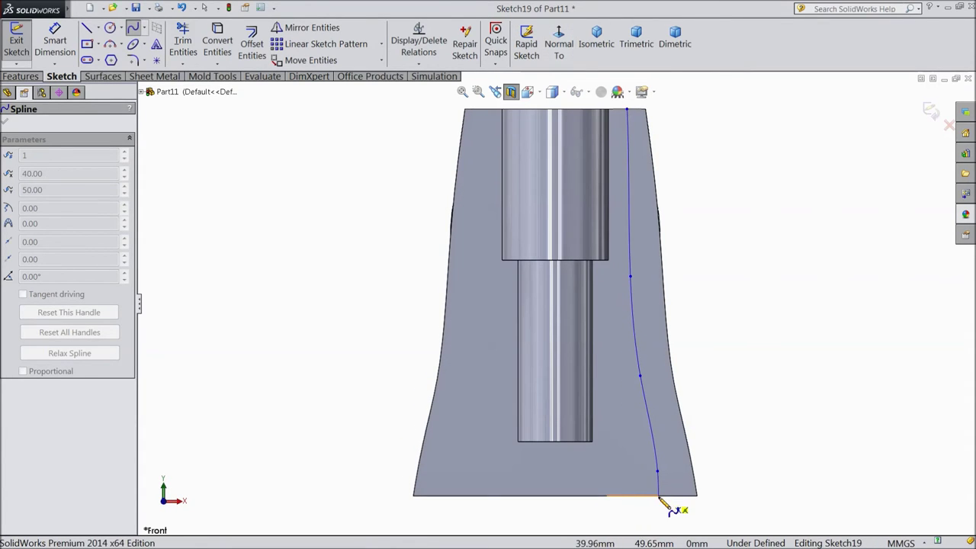
left_click(664, 497)
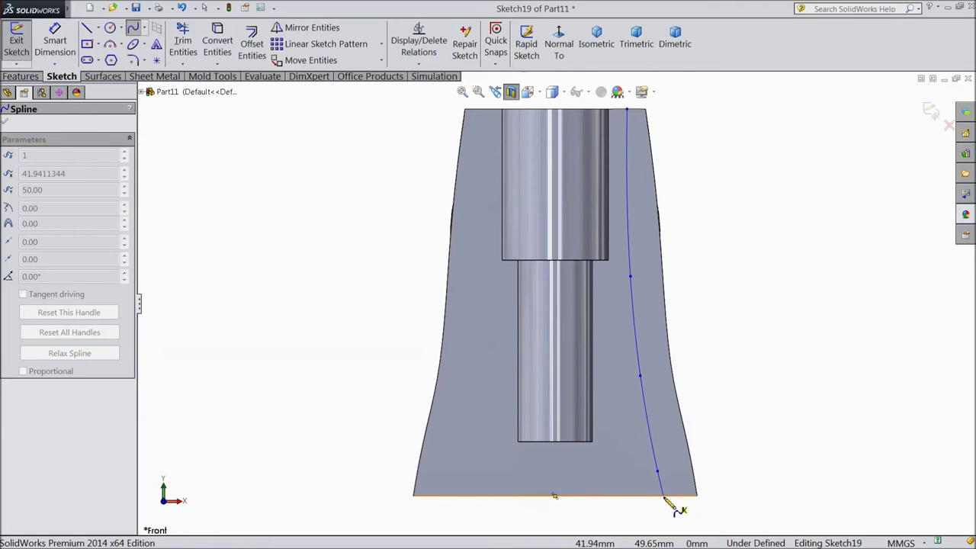
right_click(747, 432)
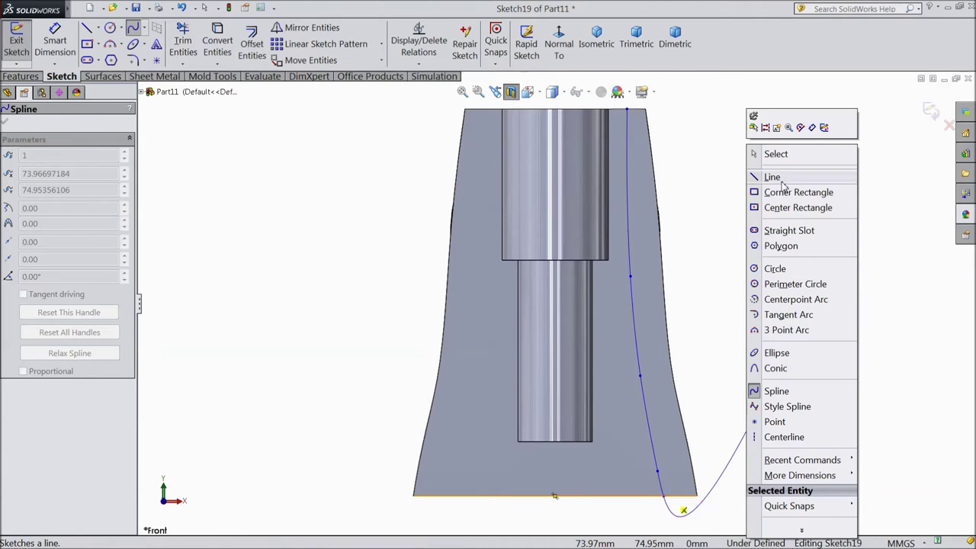
left_click(774, 155)
middle_click_drag(722, 200, 599, 300)
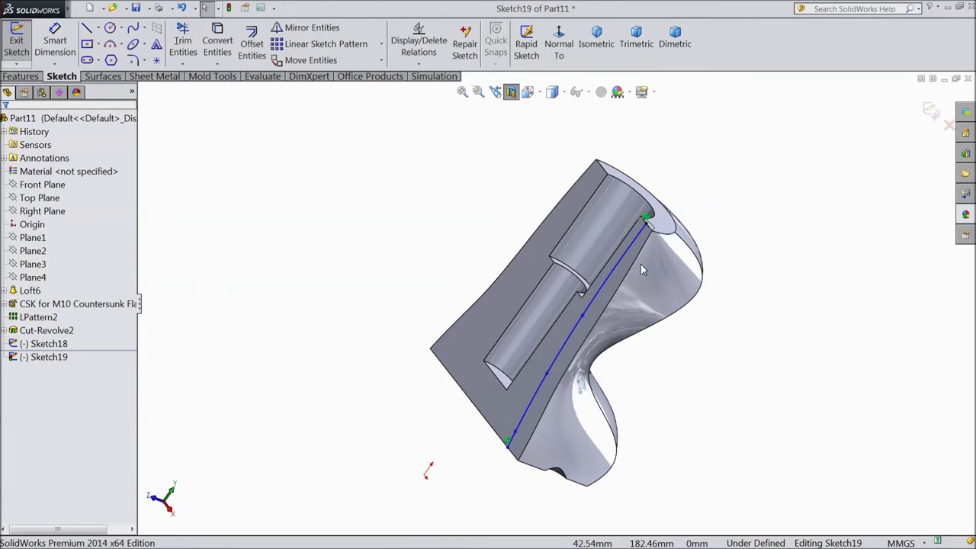
scroll(598, 300, "down", 2)
mouse_move(607, 322)
middle_mouse_down()
mouse_move(653, 246)
mouse_move(704, 410)
middle_mouse_up()
middle_click_drag(730, 257, 715, 277)
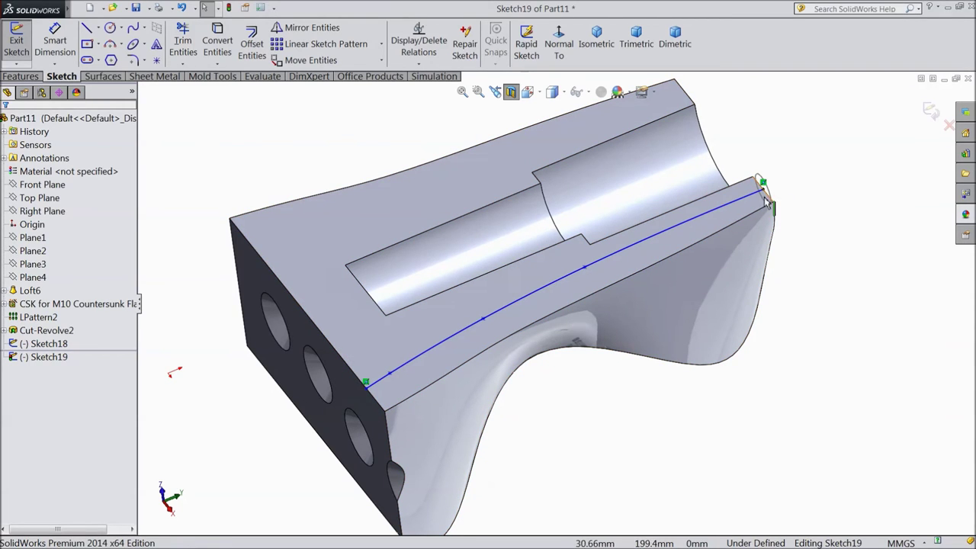
Exit Sketch19 and bring up the Features commands.
left_click(931, 111)
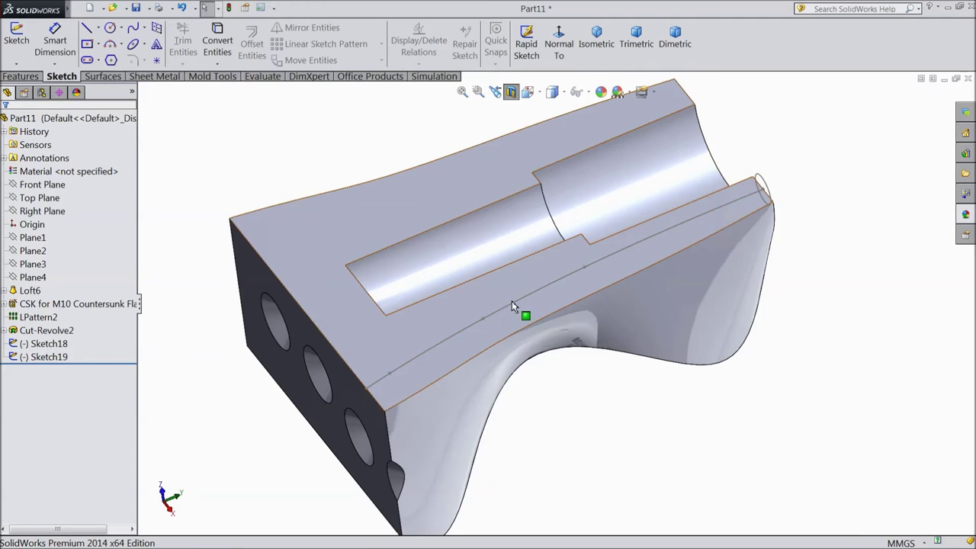
left_click(21, 77)
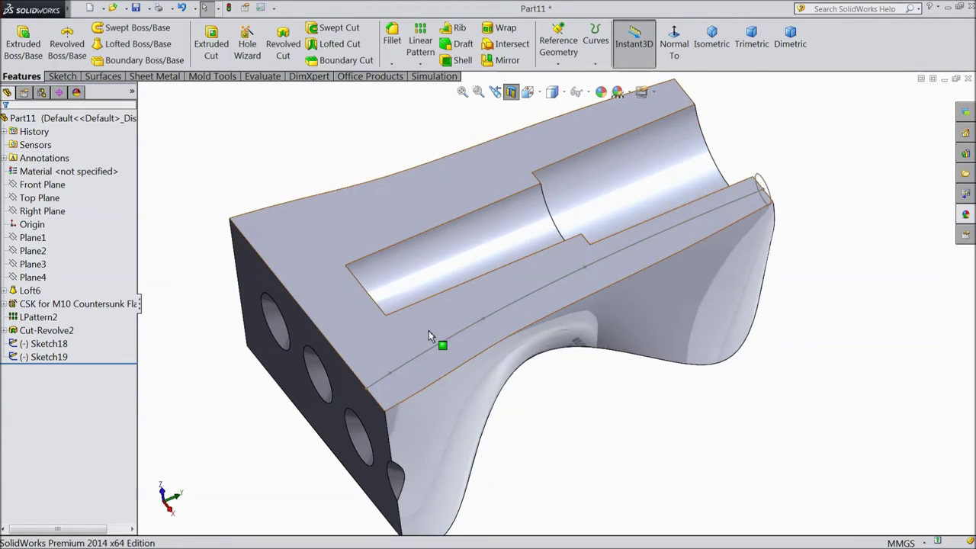
Create a swept cut using the Sketch18 circle as profile and the Sketch19 spline as path.
left_click(333, 27)
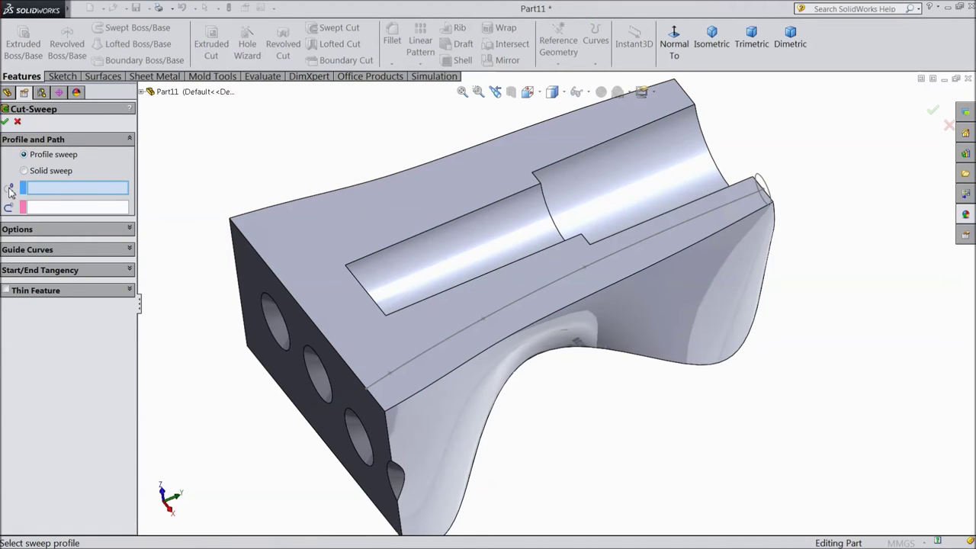
left_click(764, 186)
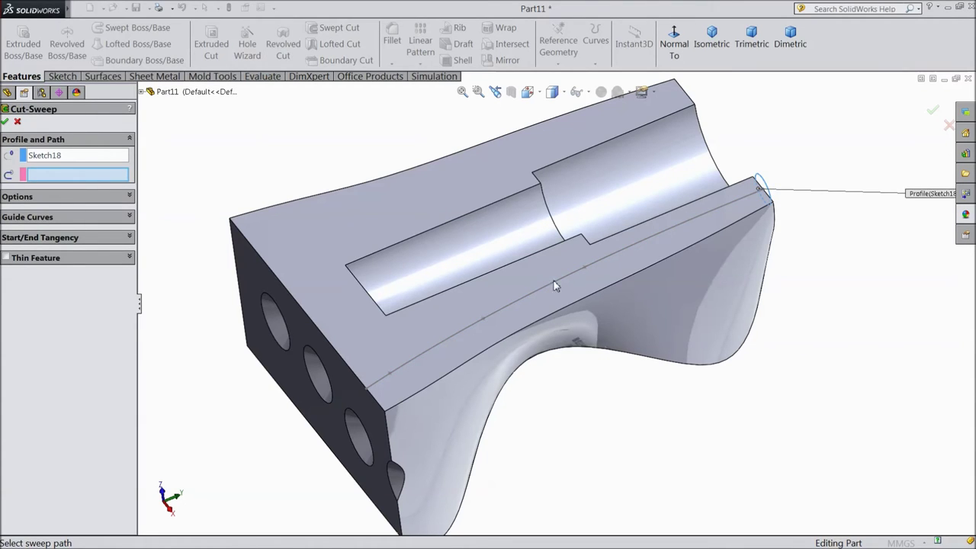
left_click(598, 262)
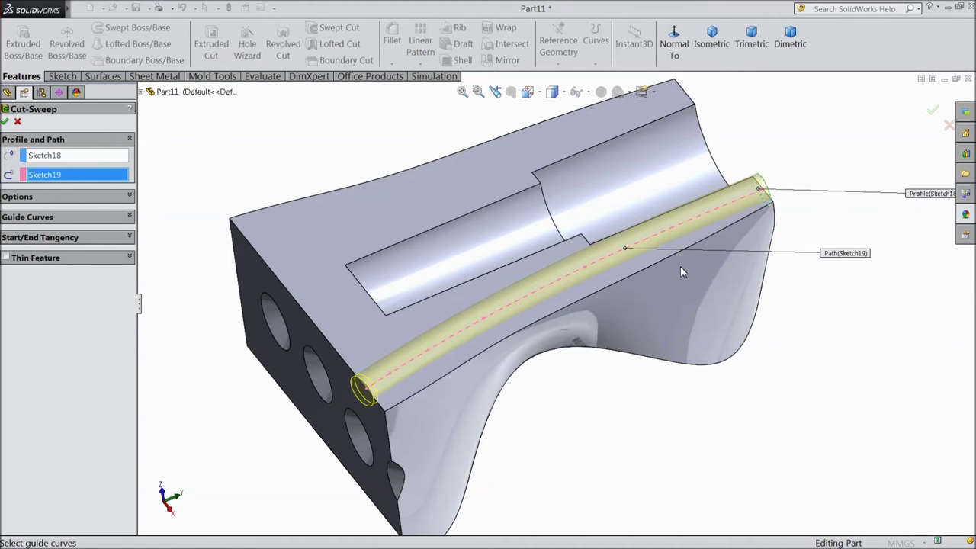
left_click(130, 196)
left_click(129, 197)
left_click(128, 217)
left_click(128, 218)
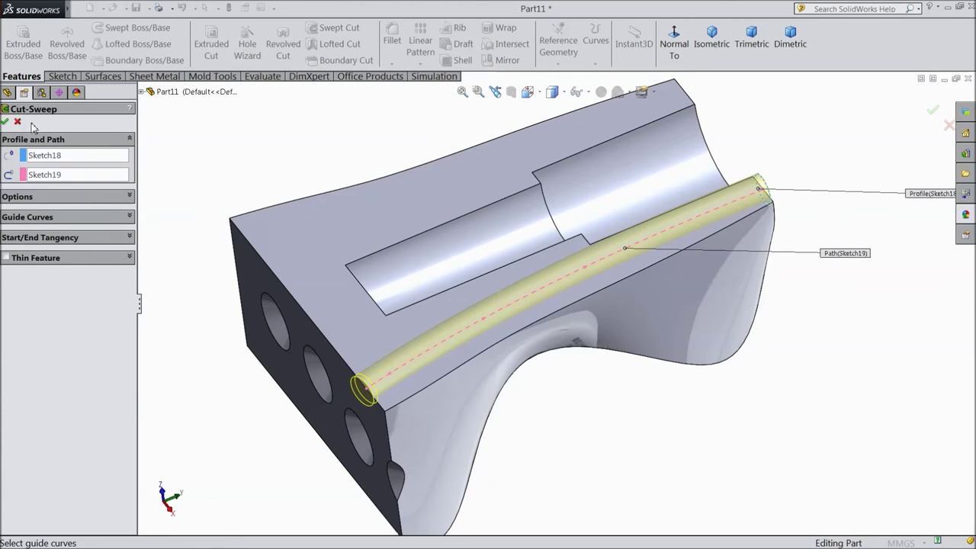
left_click(5, 122)
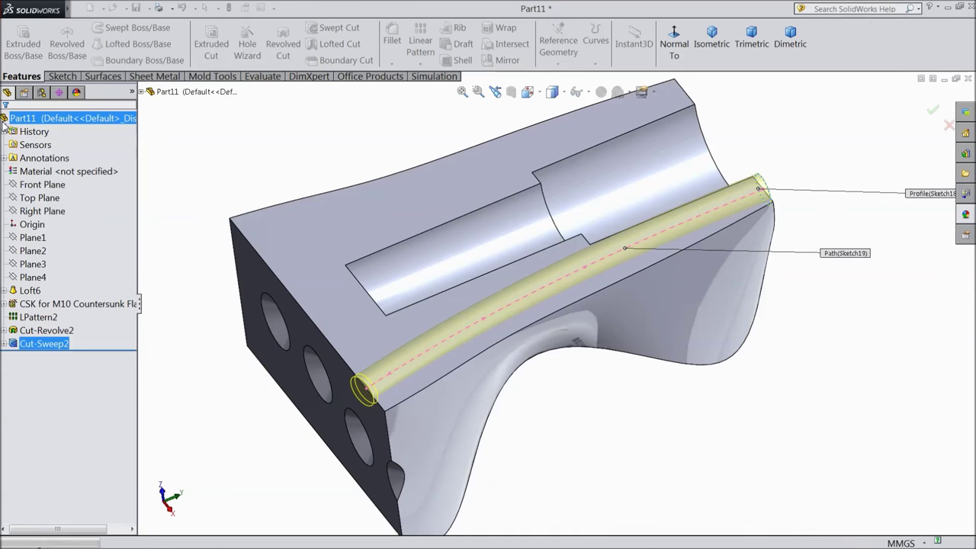
Inspect the new channel, turn off the Section View, and review the whole part.
mouse_move(814, 275)
middle_mouse_down()
mouse_move(677, 317)
mouse_move(734, 353)
mouse_move(681, 283)
mouse_move(661, 318)
mouse_move(625, 203)
middle_mouse_up()
scroll(719, 290, "down", 2)
scroll(674, 276, "down", 3)
mouse_move(673, 276)
middle_mouse_down()
mouse_move(671, 246)
mouse_move(706, 276)
mouse_move(762, 294)
mouse_move(804, 324)
mouse_move(739, 355)
mouse_move(760, 291)
mouse_move(812, 342)
middle_mouse_up()
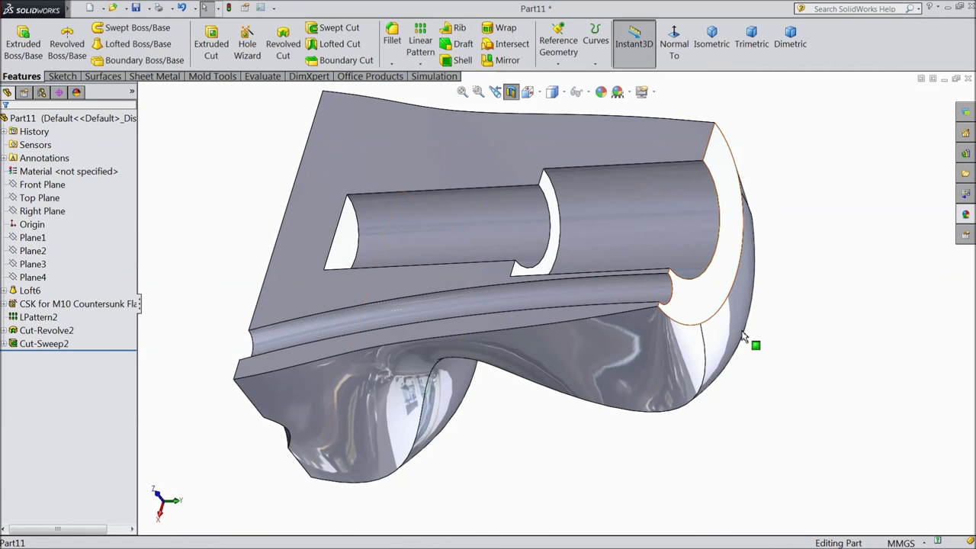
scroll(645, 254, "up", 2)
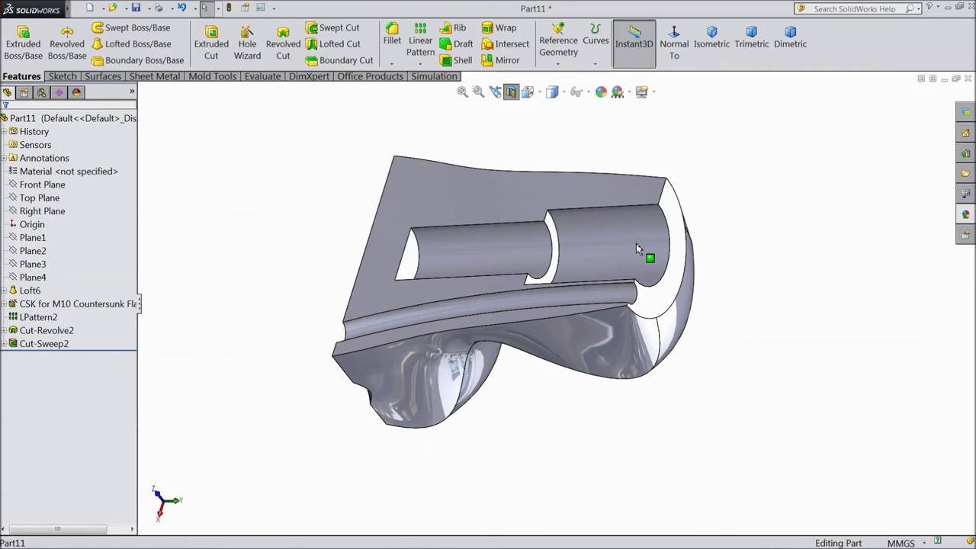
left_click(512, 95)
mouse_move(780, 302)
middle_mouse_down()
mouse_move(709, 309)
mouse_move(721, 323)
mouse_move(735, 290)
mouse_move(821, 209)
middle_mouse_up()
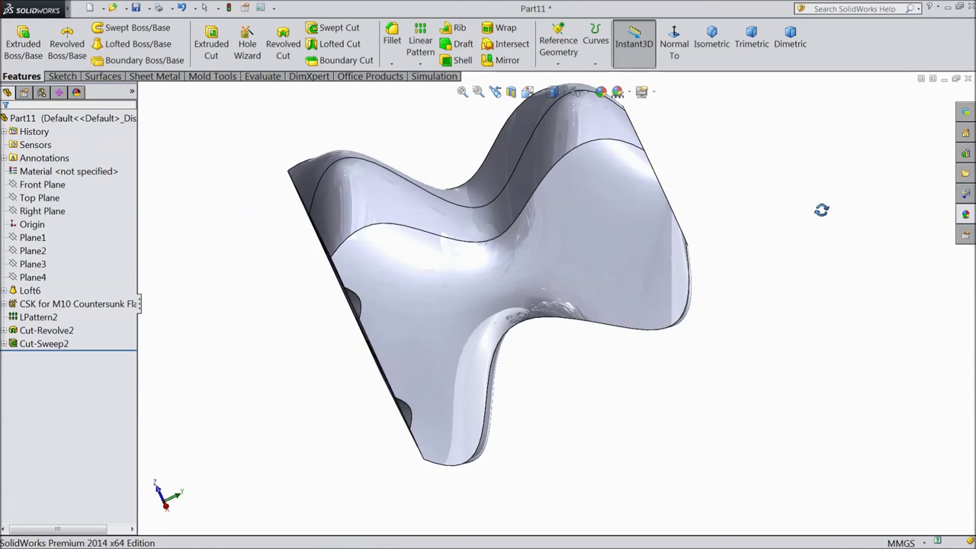
mouse_move(734, 327)
middle_mouse_down()
mouse_move(800, 191)
mouse_move(789, 273)
mouse_move(813, 224)
mouse_move(824, 220)
mouse_move(822, 233)
mouse_move(727, 342)
mouse_move(632, 344)
mouse_move(671, 312)
mouse_move(725, 370)
mouse_move(684, 298)
mouse_move(649, 285)
mouse_move(697, 325)
mouse_move(662, 314)
middle_mouse_up()
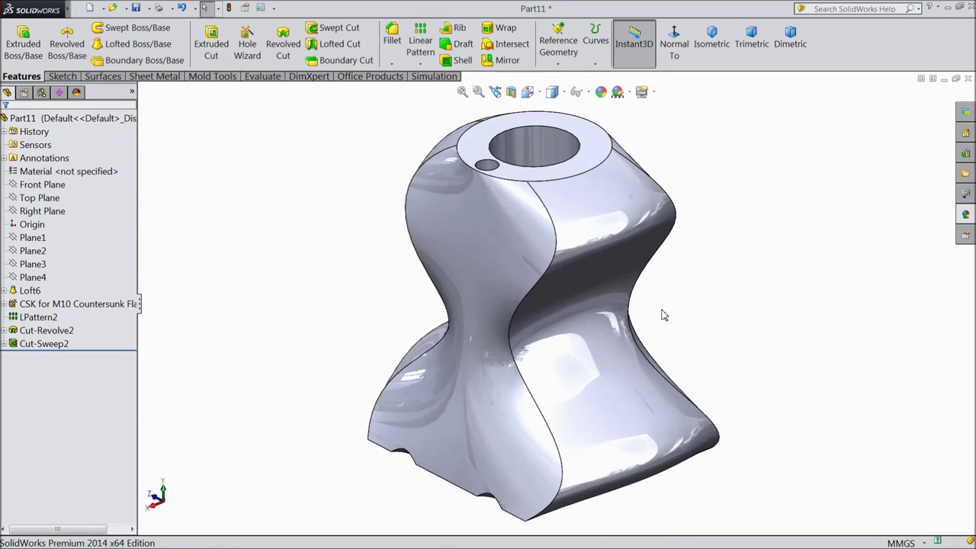